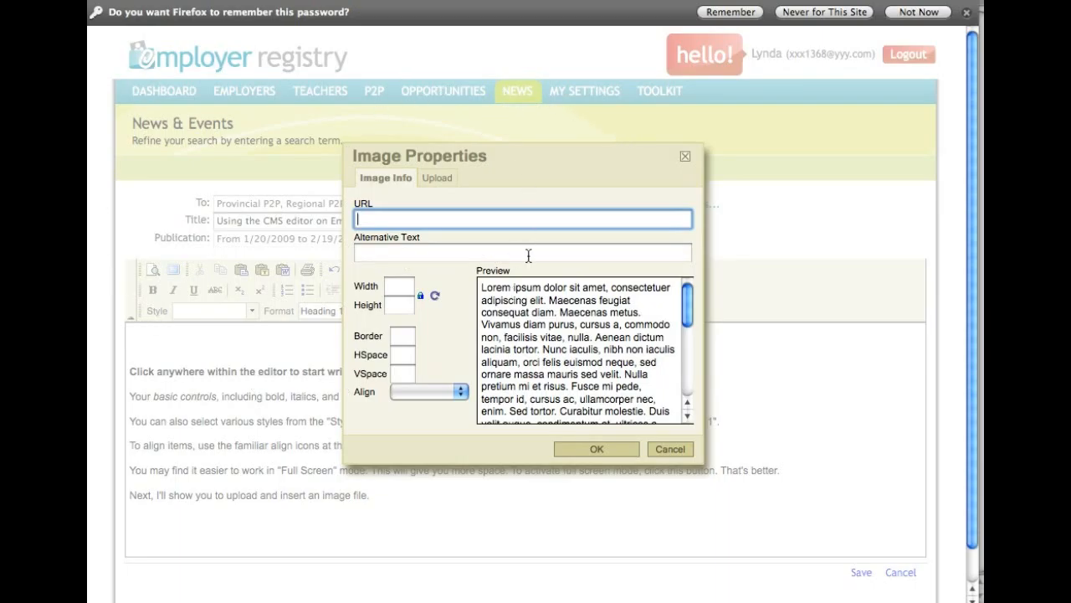
Step: Upload Picture 9.png from the Desktop to the server as the image to insert
left_click(439, 179)
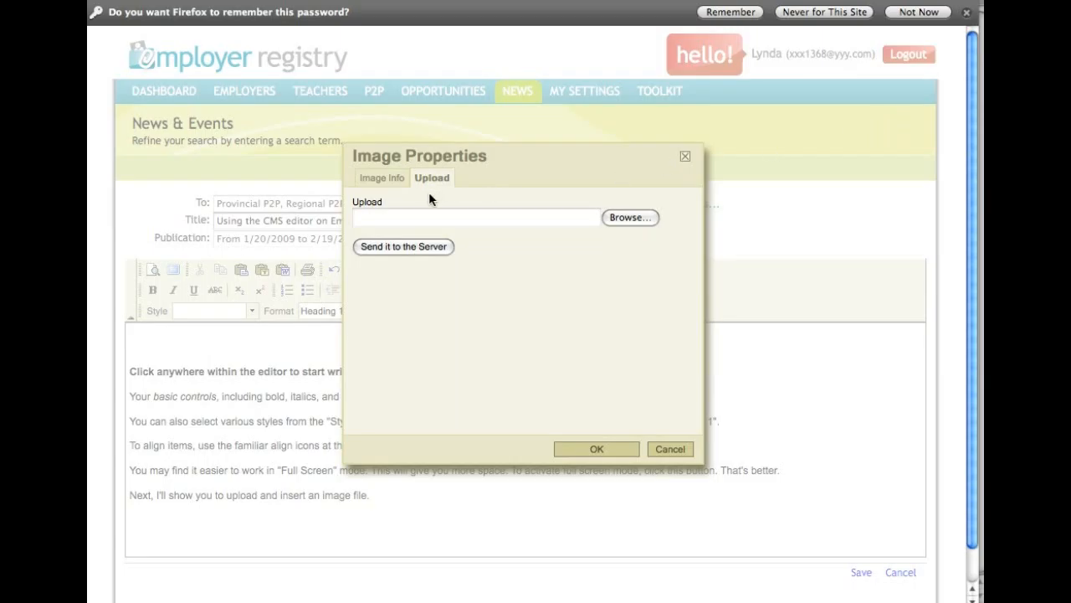
left_click(641, 220)
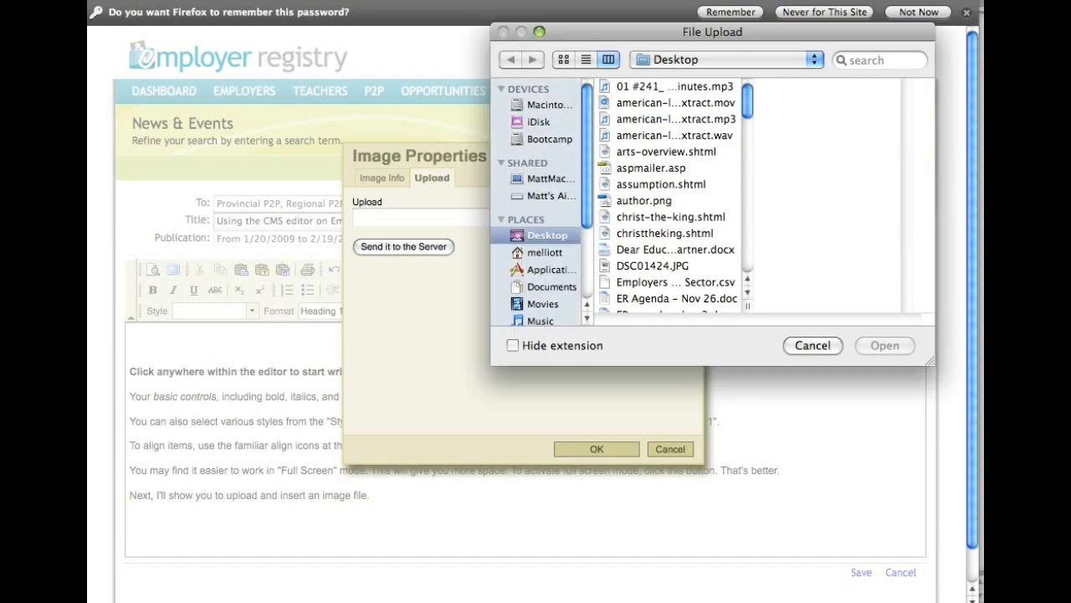
scroll(718, 119, "down", 15)
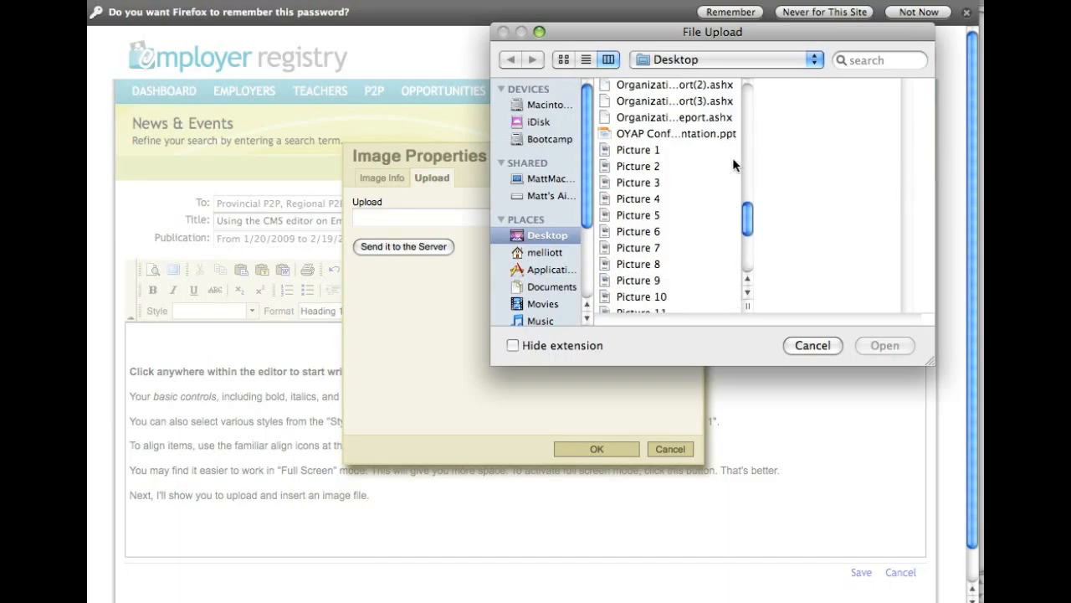
left_click(661, 297)
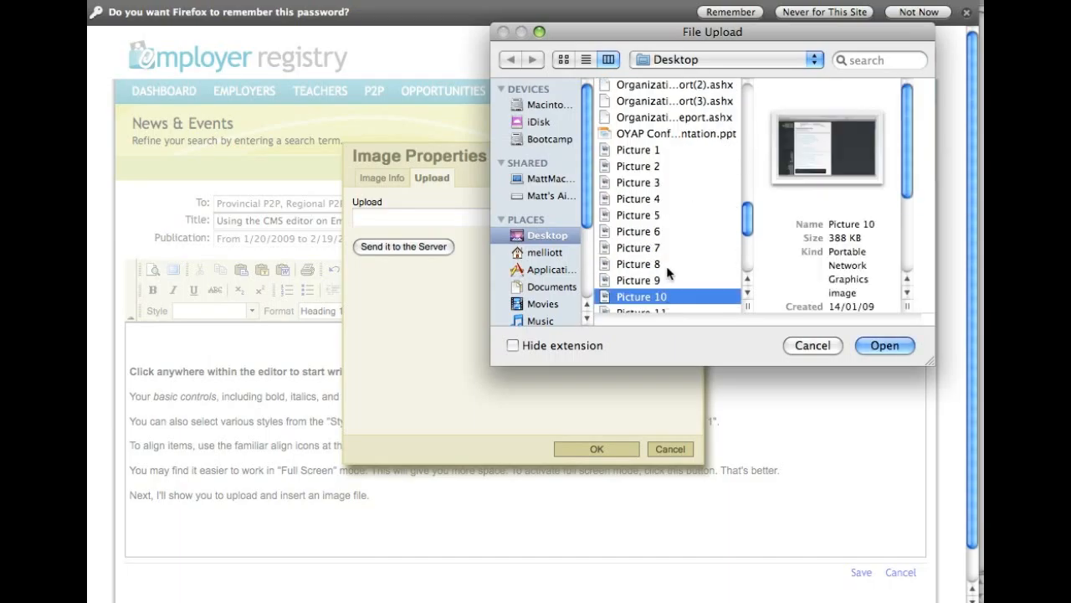
left_click(665, 264)
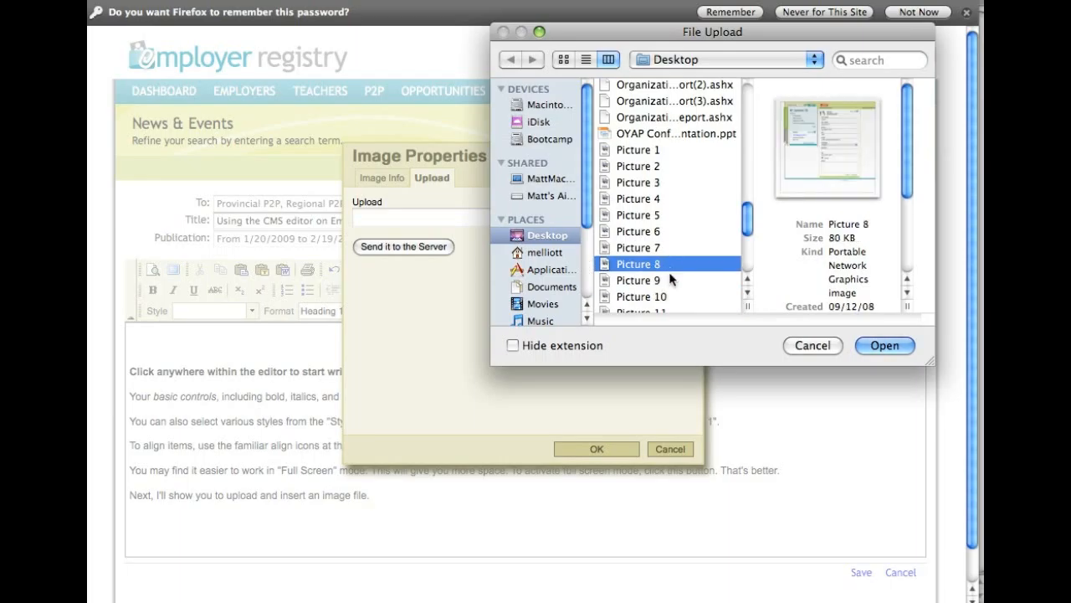
left_click(670, 280)
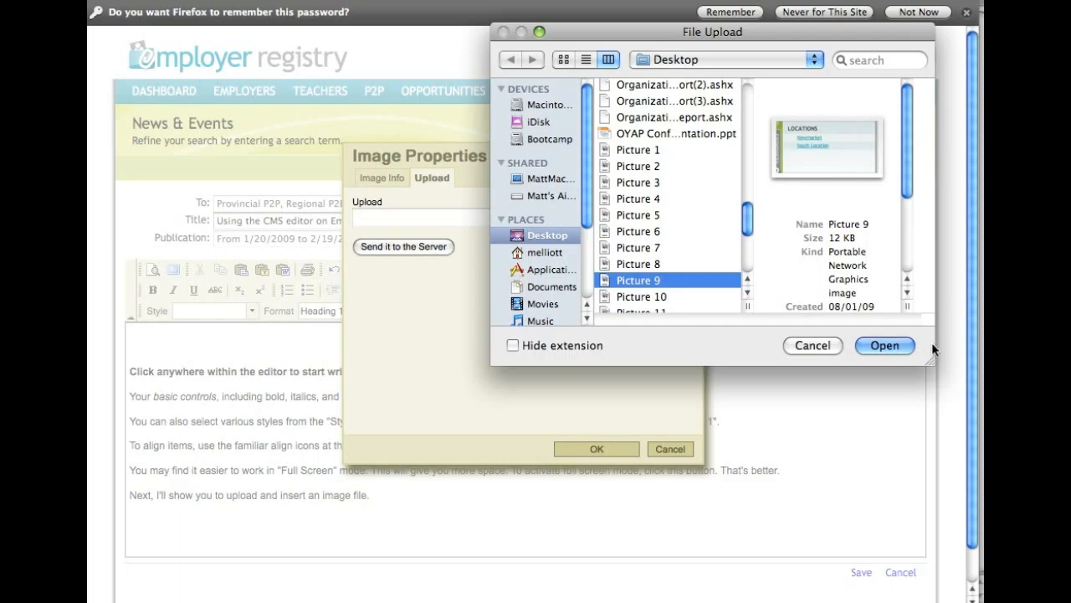
left_click(885, 346)
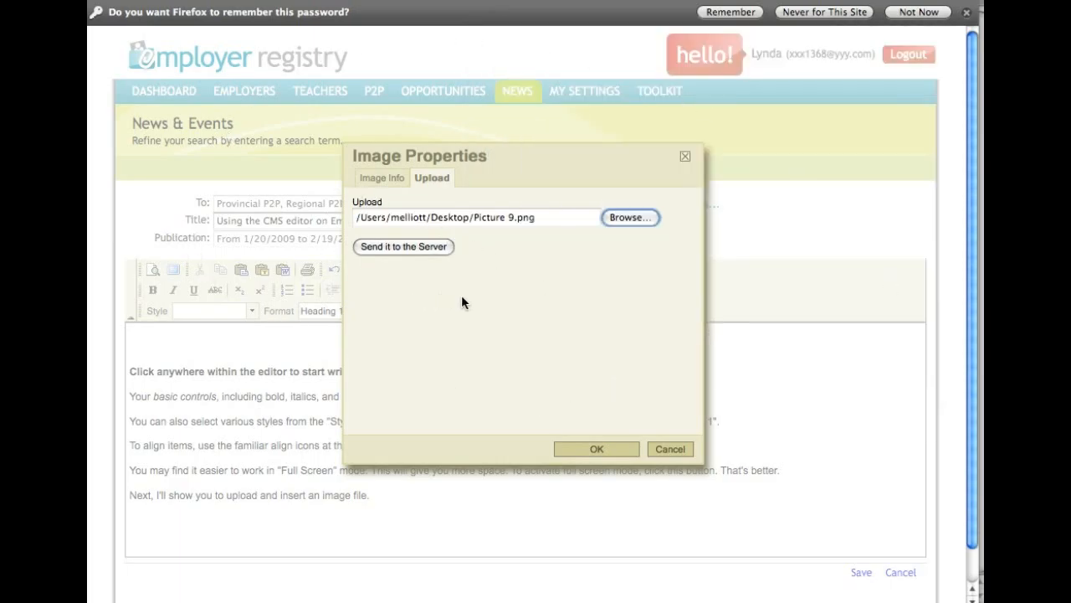
left_click(418, 250)
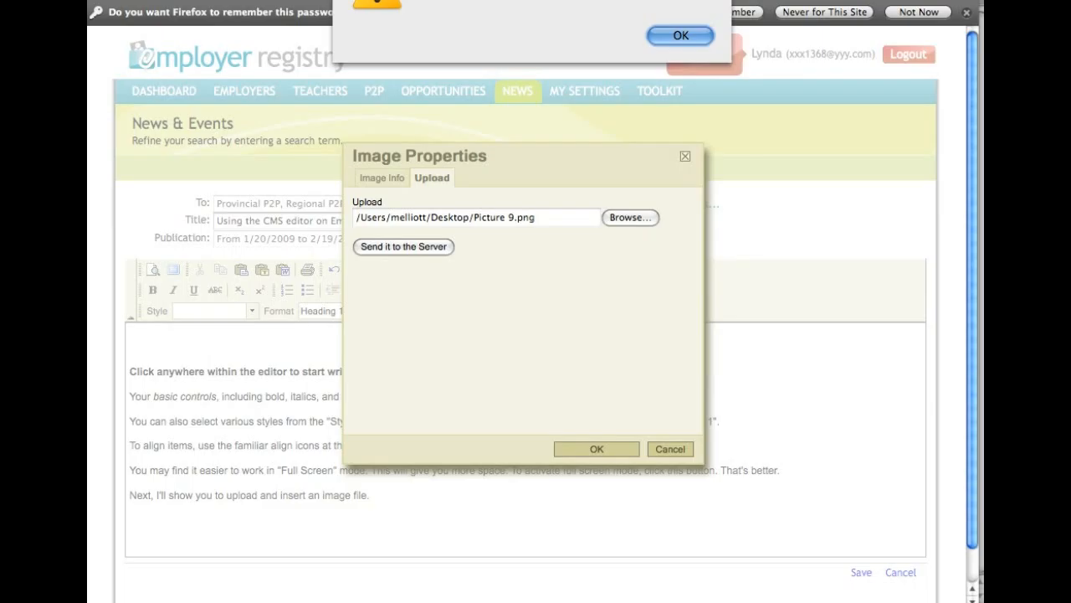
left_click(682, 35)
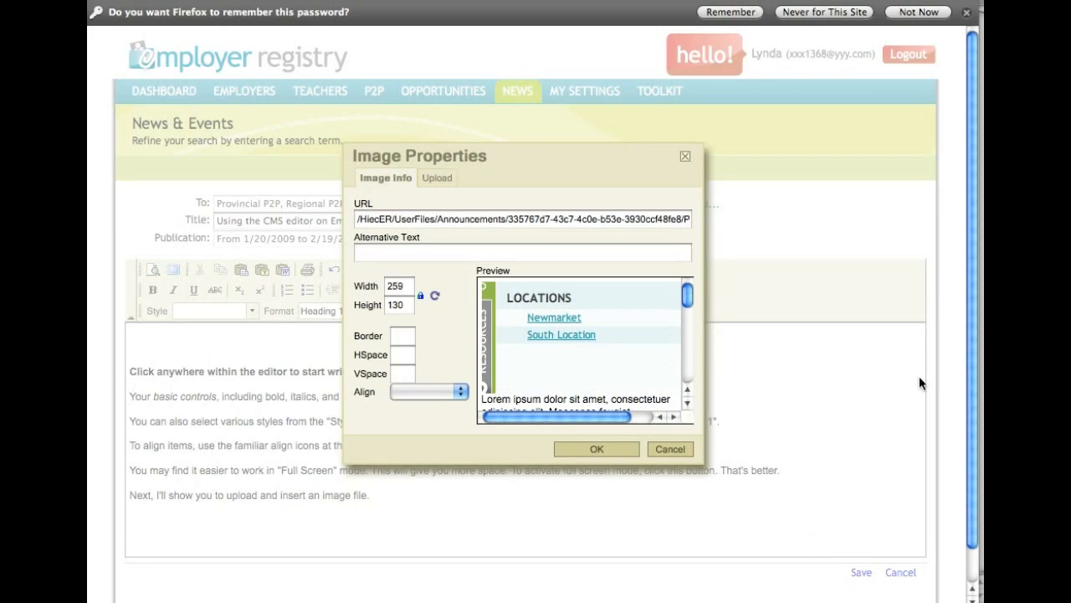
Step: Give the image the alternative text "EmployerRegistry.ca Screenshot" and set its width to 249
left_click(431, 253)
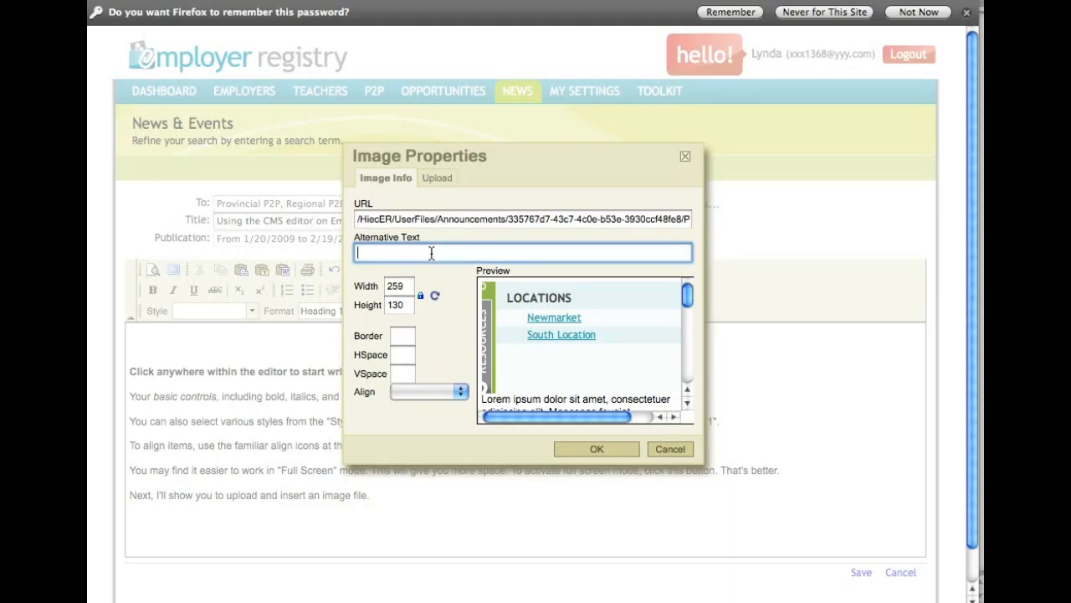
type("EmployerRegistry.ca Screenshot")
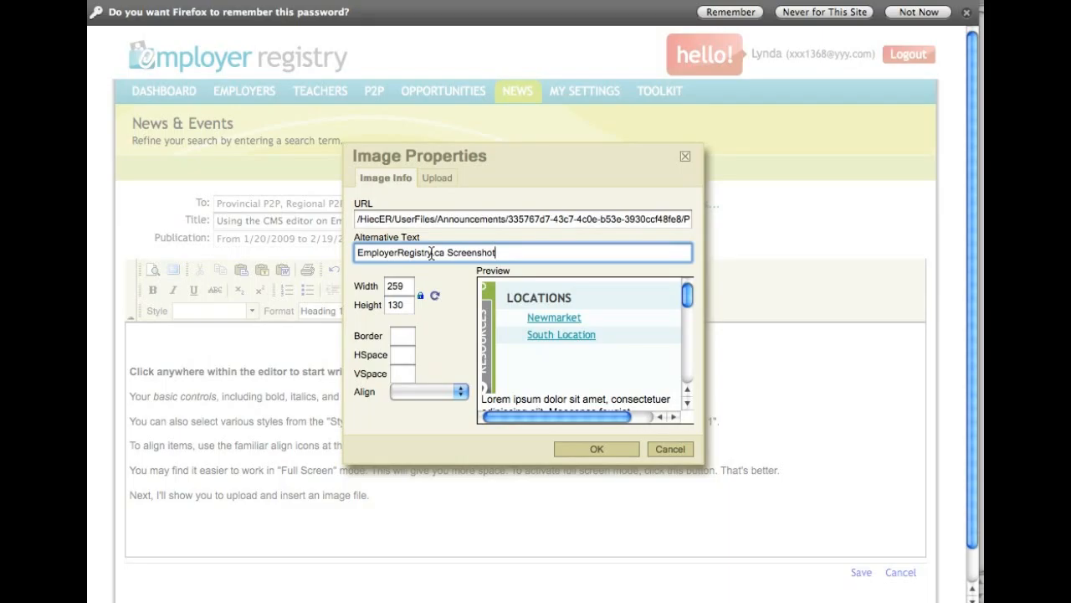
key("Tab")
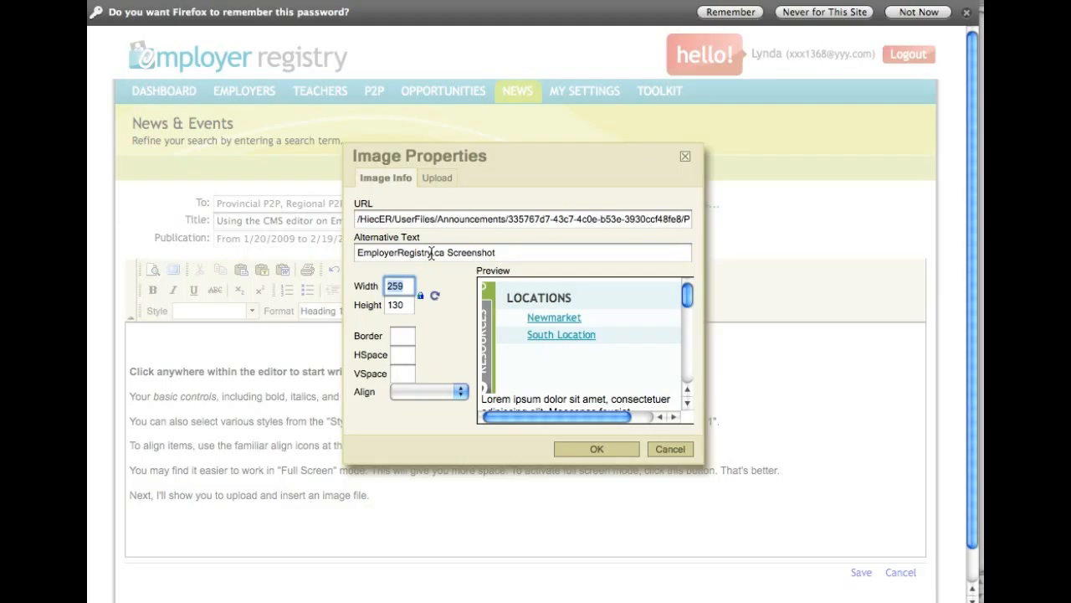
type("250")
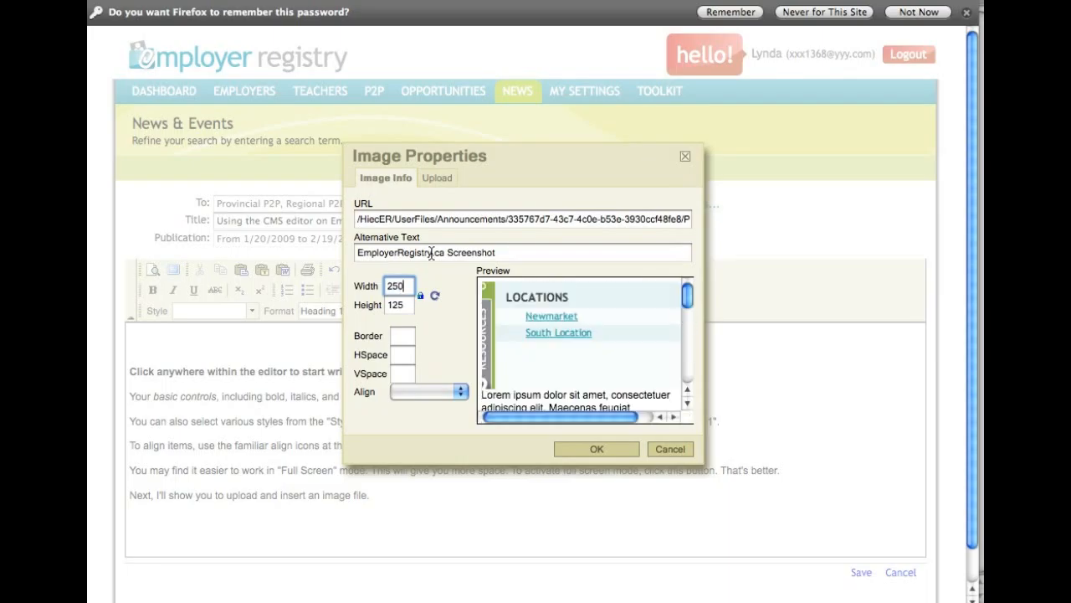
key("BackSpace")
type("9")
key("Tab")
key("Tab")
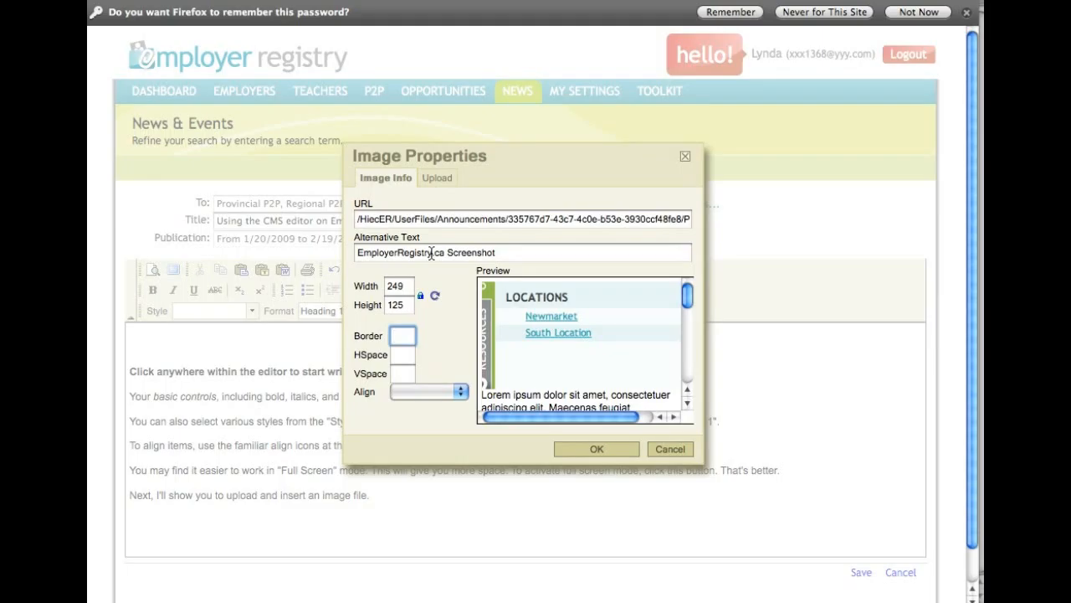
Step: Set the image's border, horizontal spacing and vertical spacing to 3 each
type("5")
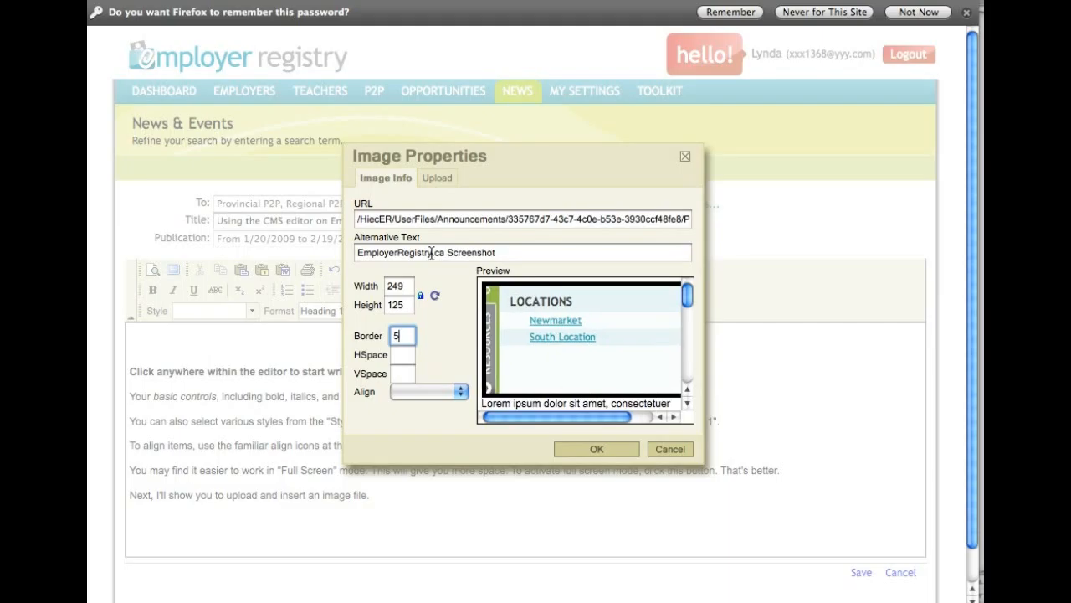
type("0")
key("BackSpace")
key("BackSpace")
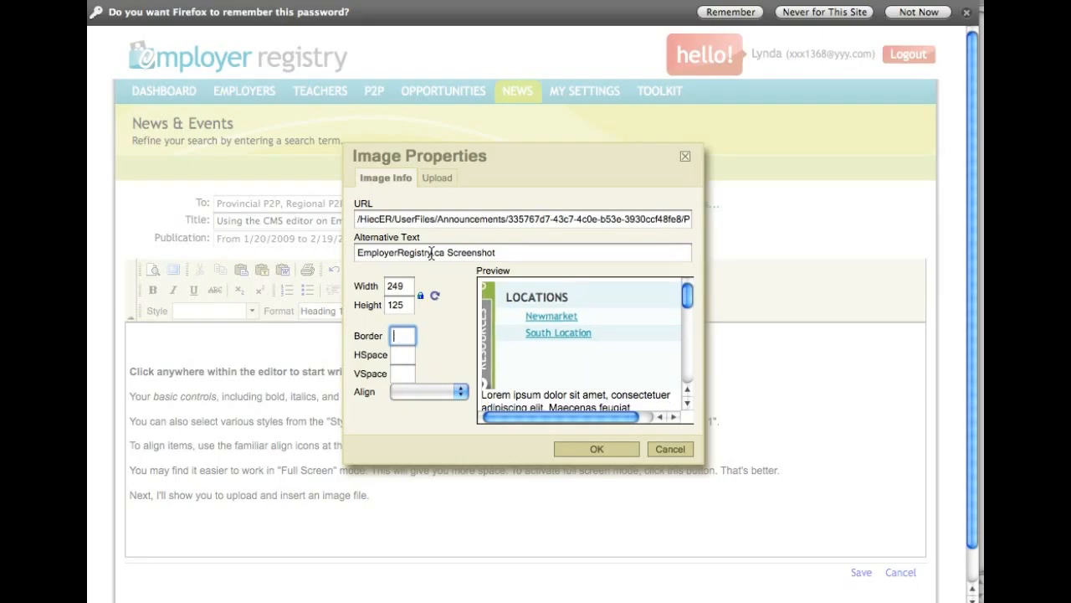
type("3")
key("Tab")
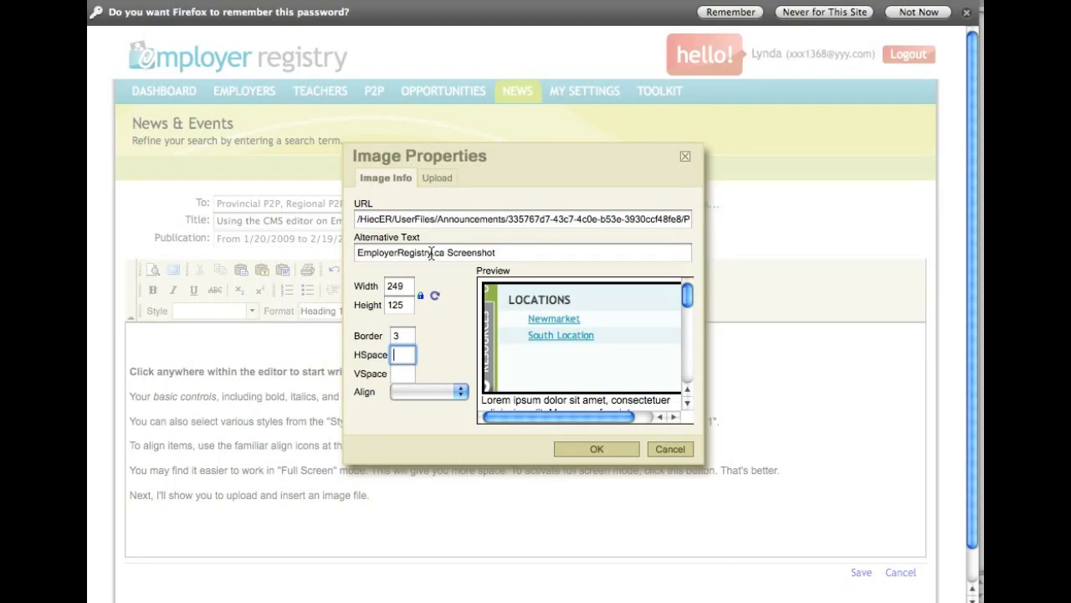
type("3")
key("Tab")
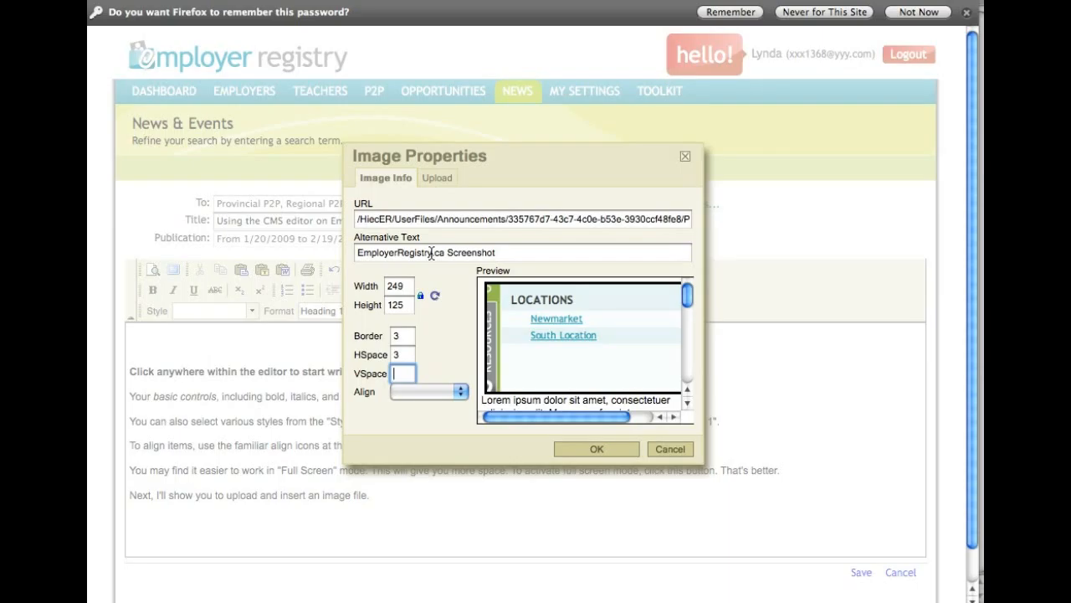
type("3")
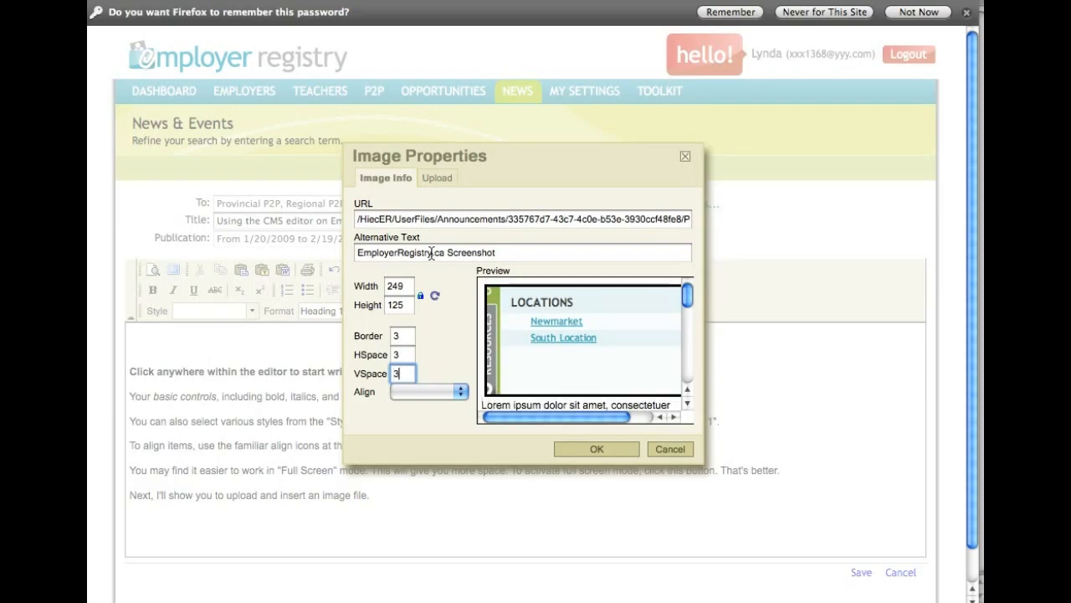
key("Tab")
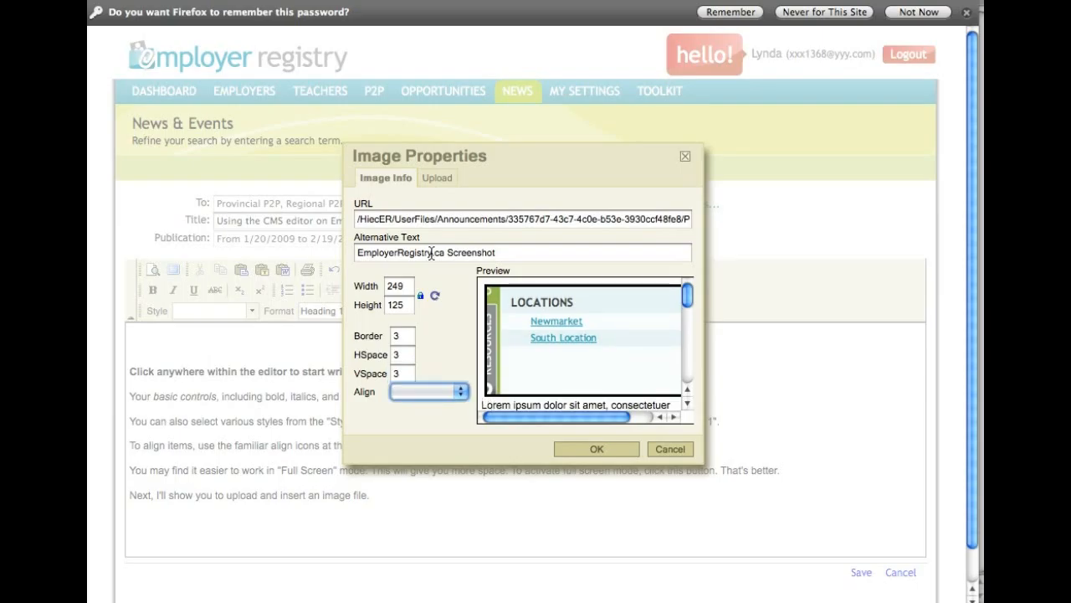
Step: Align the image to the right and insert it into the article
left_click(431, 393)
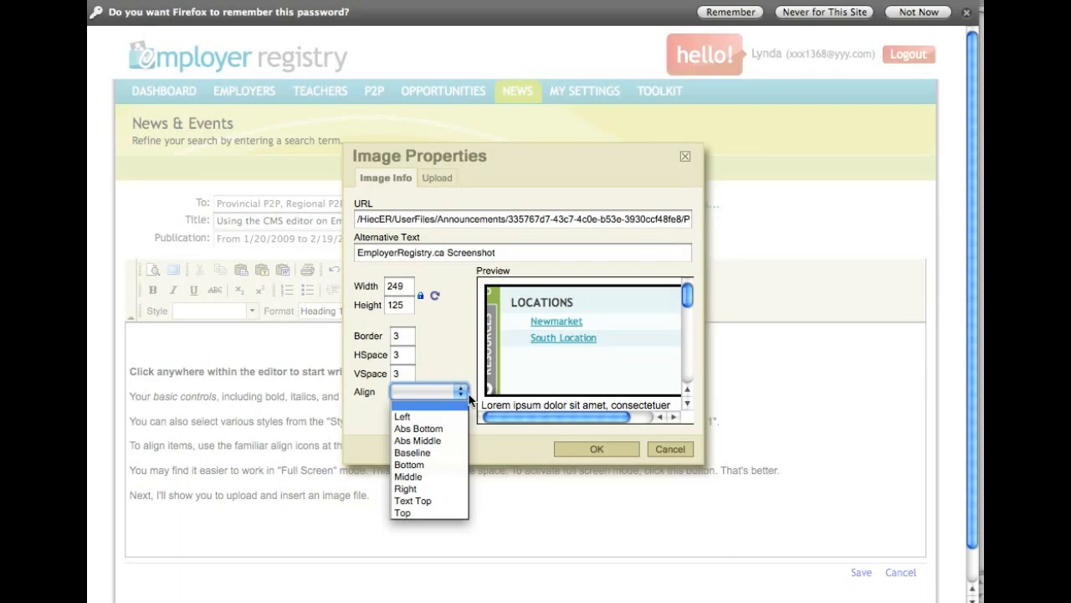
left_click(448, 487)
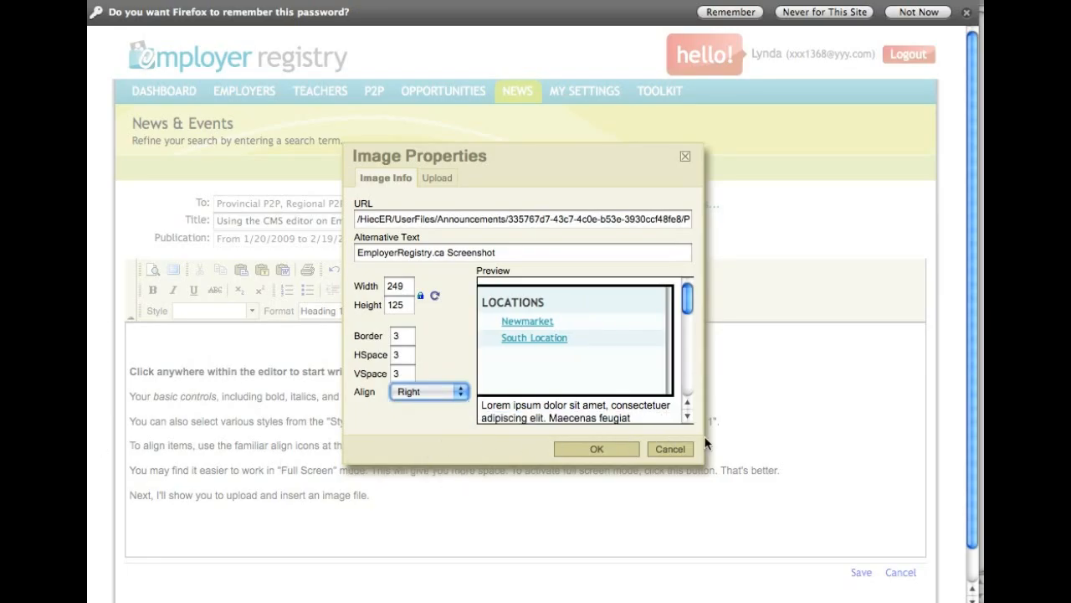
left_click(612, 447)
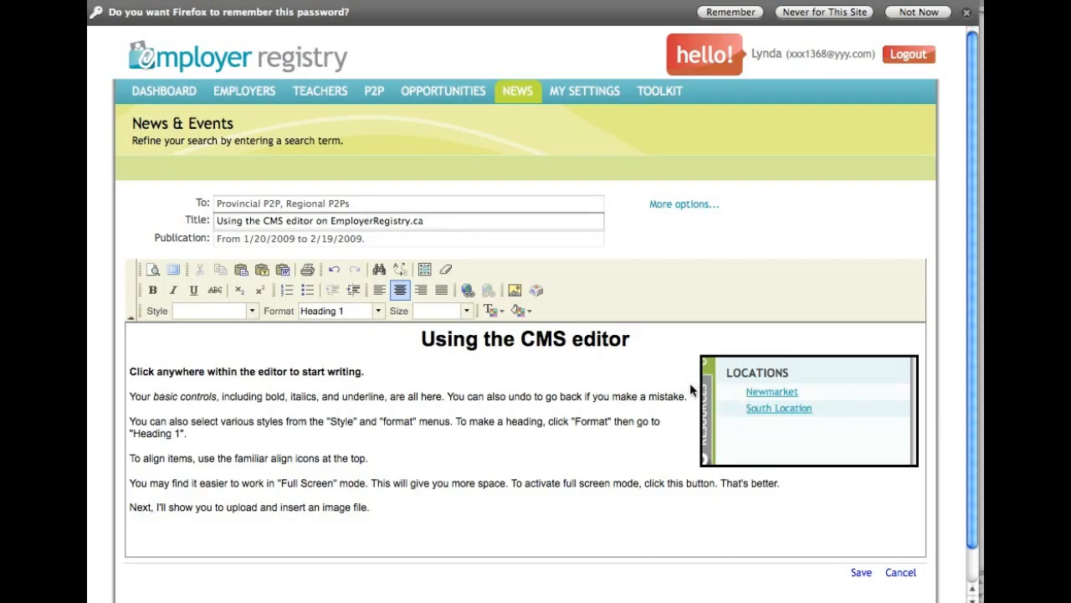
Step: Move the inserted image down past the last paragraph and back up beside the opening paragraphs
left_click(827, 413)
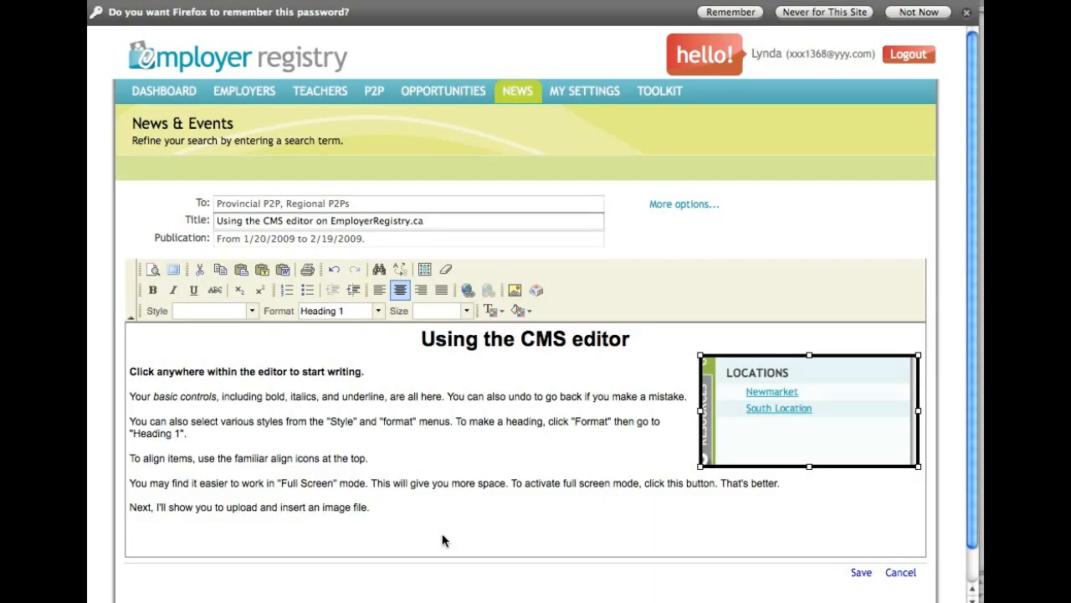
left_click_drag(830, 406, 518, 524)
left_click_drag(771, 528, 771, 343)
left_click_drag(795, 476, 779, 351)
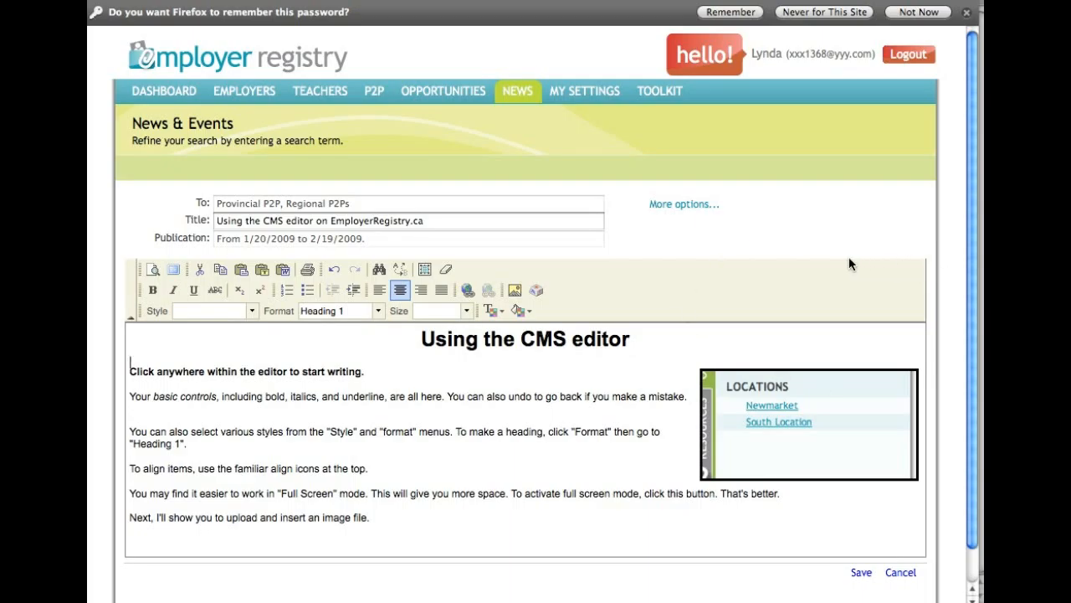
Step: Edit the properties of the inserted image and set its border to 0
left_click(867, 421)
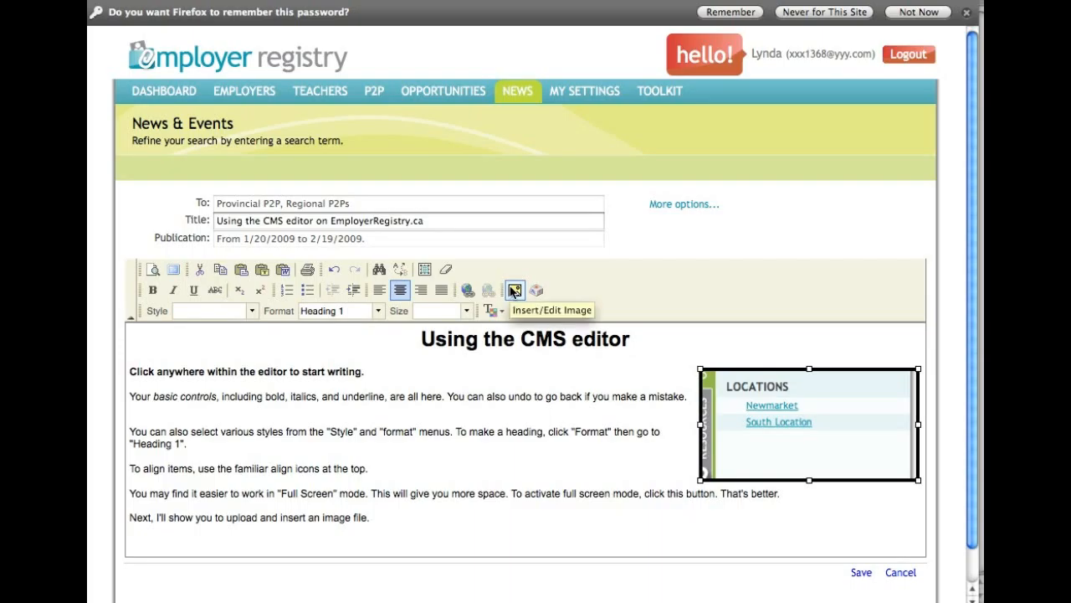
left_click(515, 290)
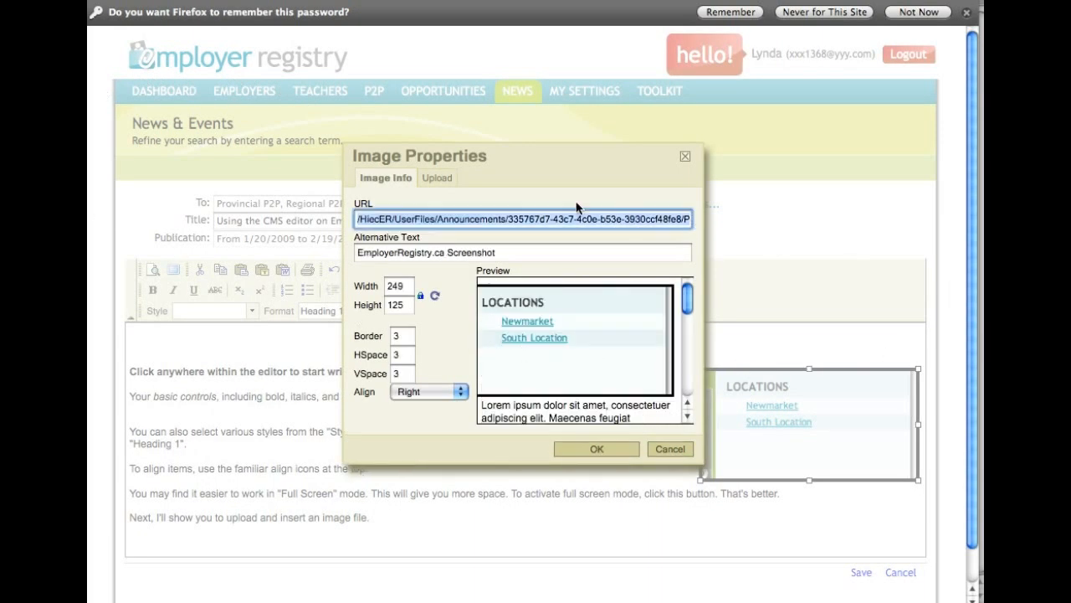
left_click(404, 336)
key("BackSpace")
type("0")
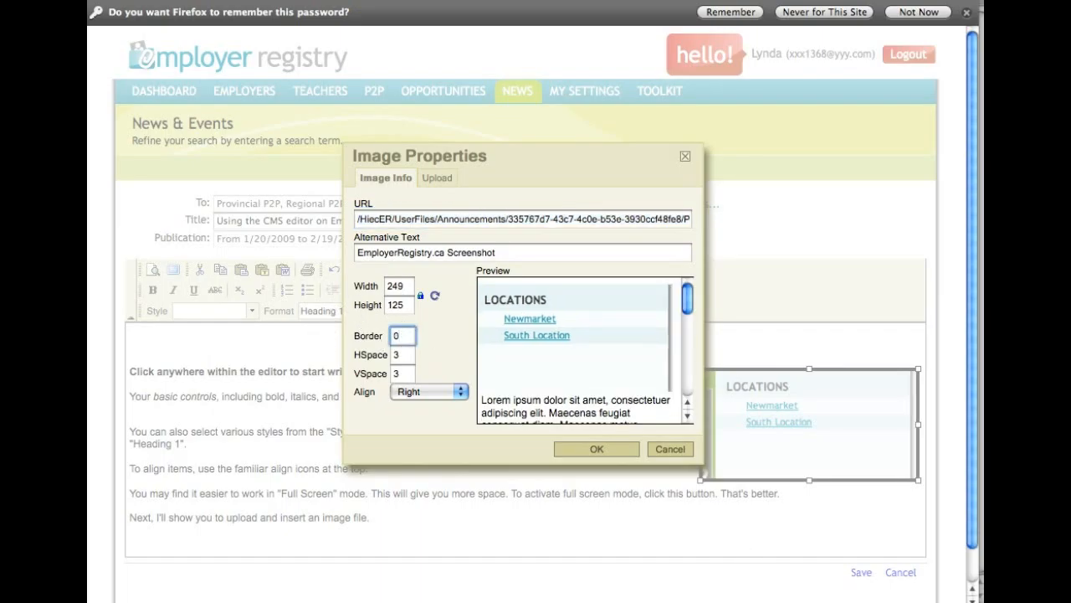
left_click(630, 448)
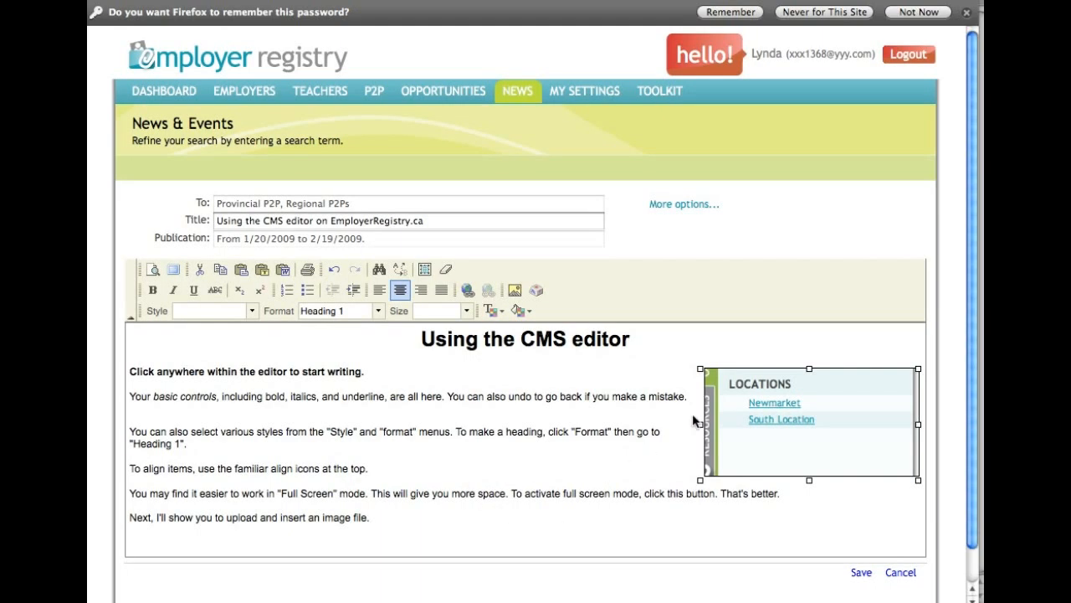
left_click(433, 391)
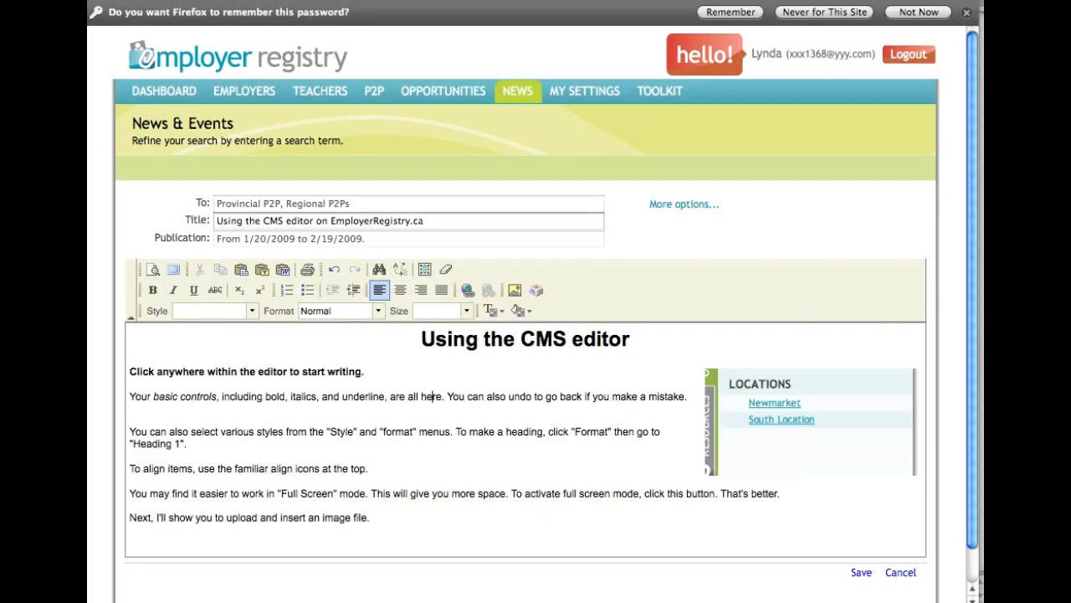
left_click(515, 290)
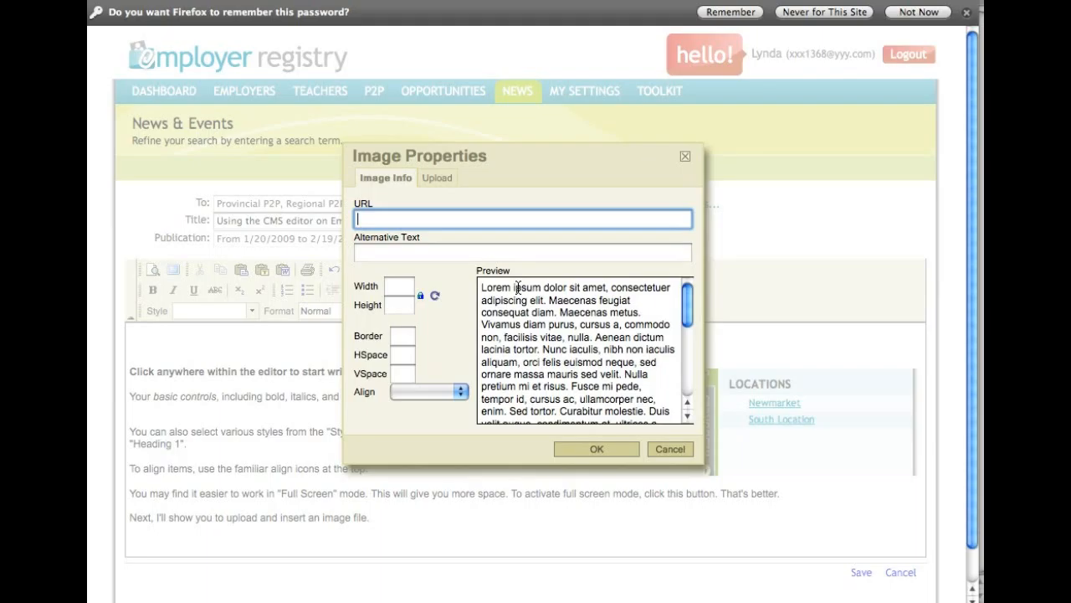
left_click(685, 158)
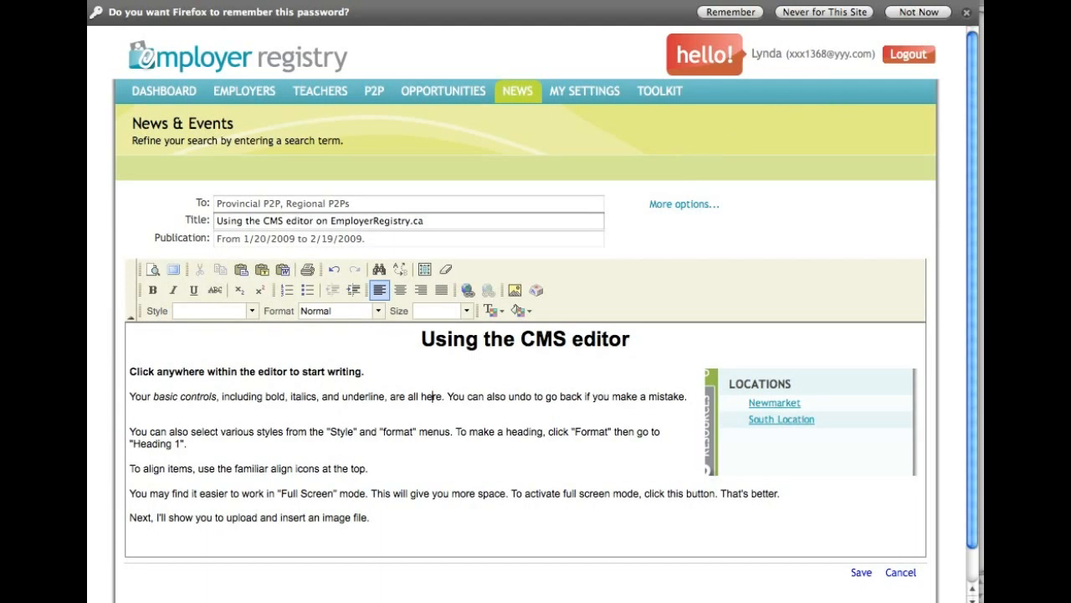